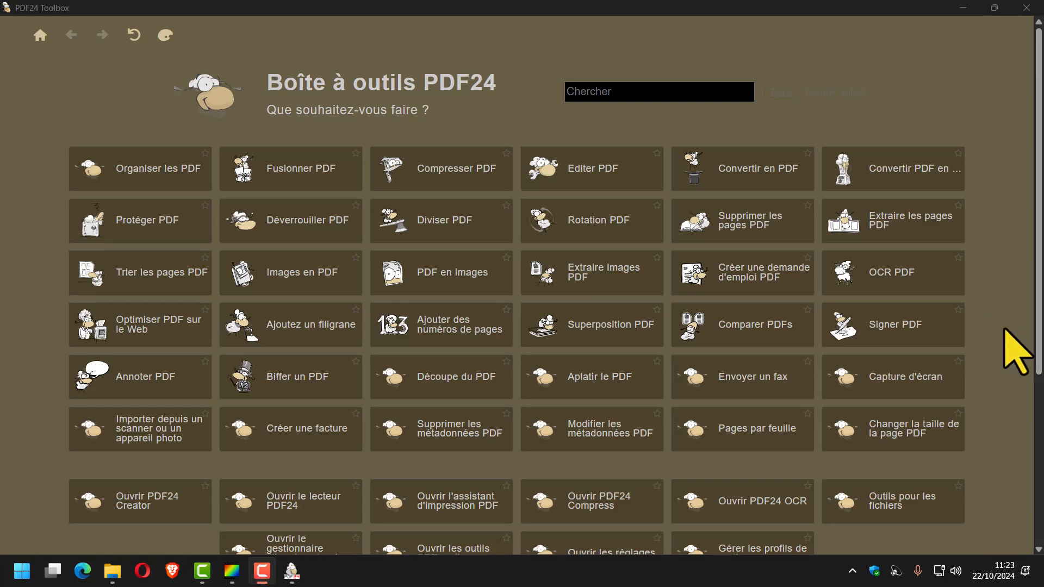
Open 2705-sd_4289.pdf from the scan-pdf folder in the Signer PDF tool.
{"action": "left_click", "coordinate": [955, 334]}
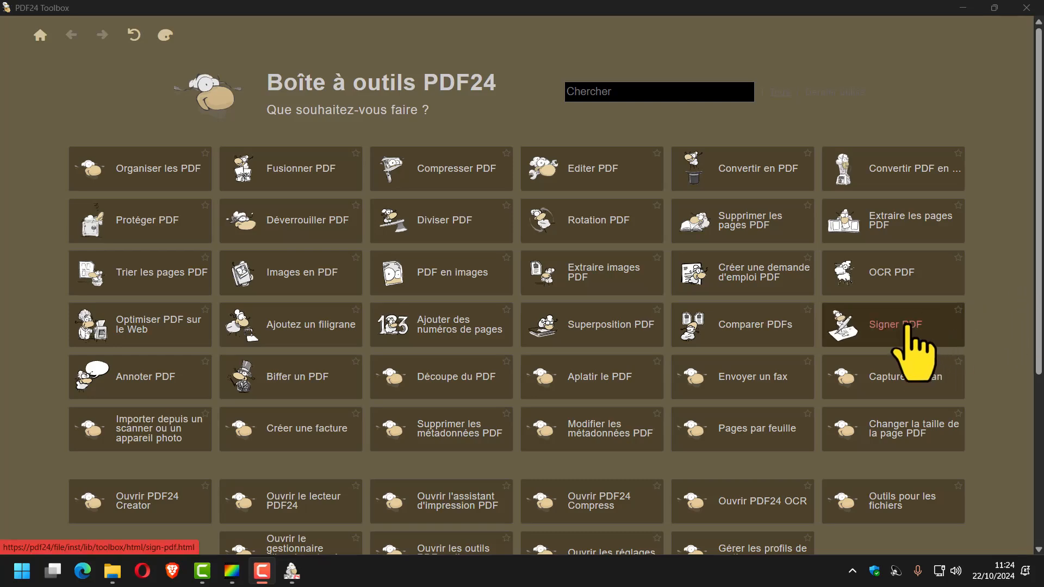
{"action": "left_click", "coordinate": [907, 326]}
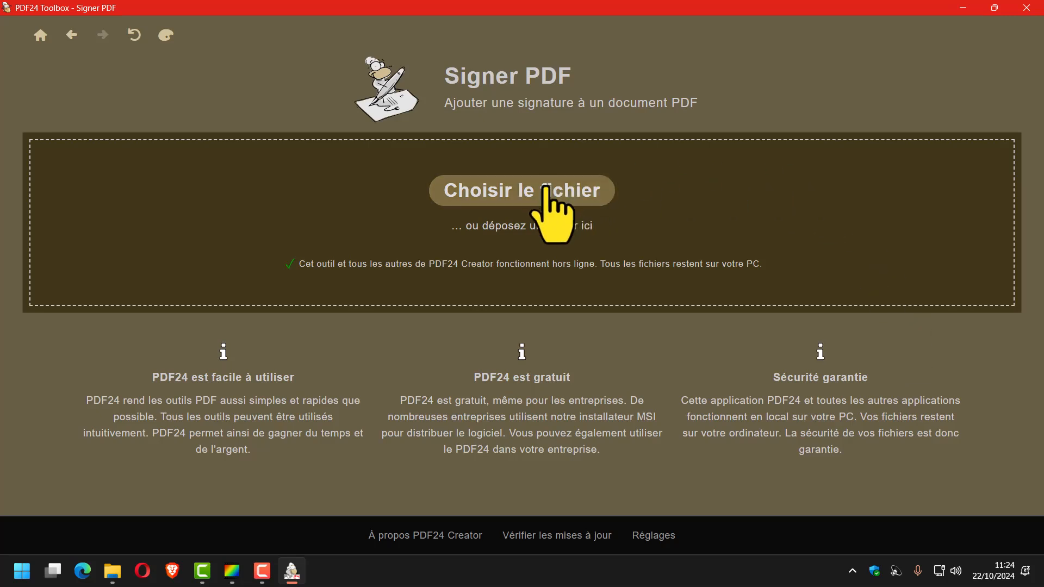
{"action": "left_click", "coordinate": [545, 189]}
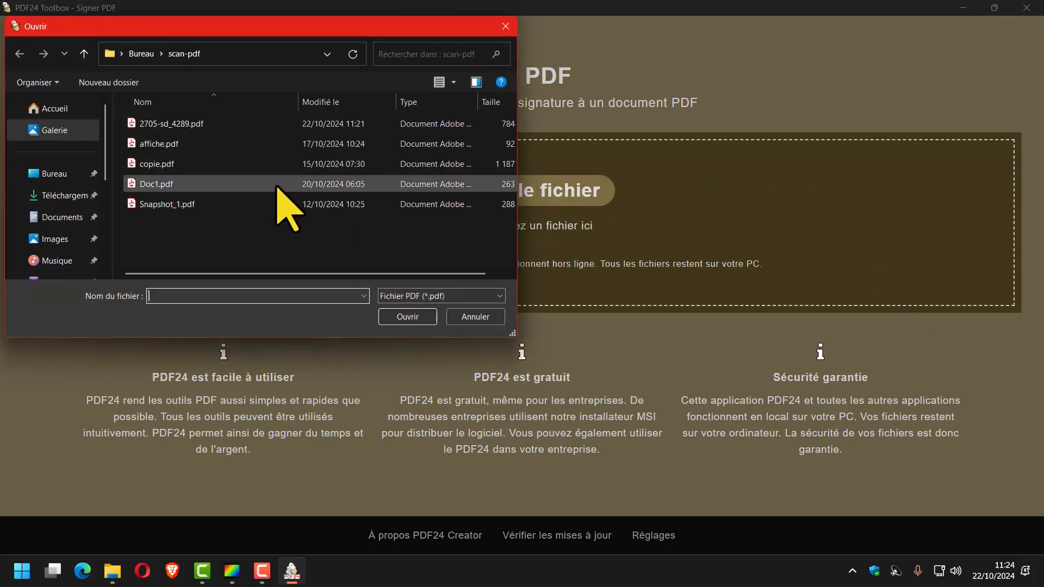
{"action": "left_click", "coordinate": [174, 125]}
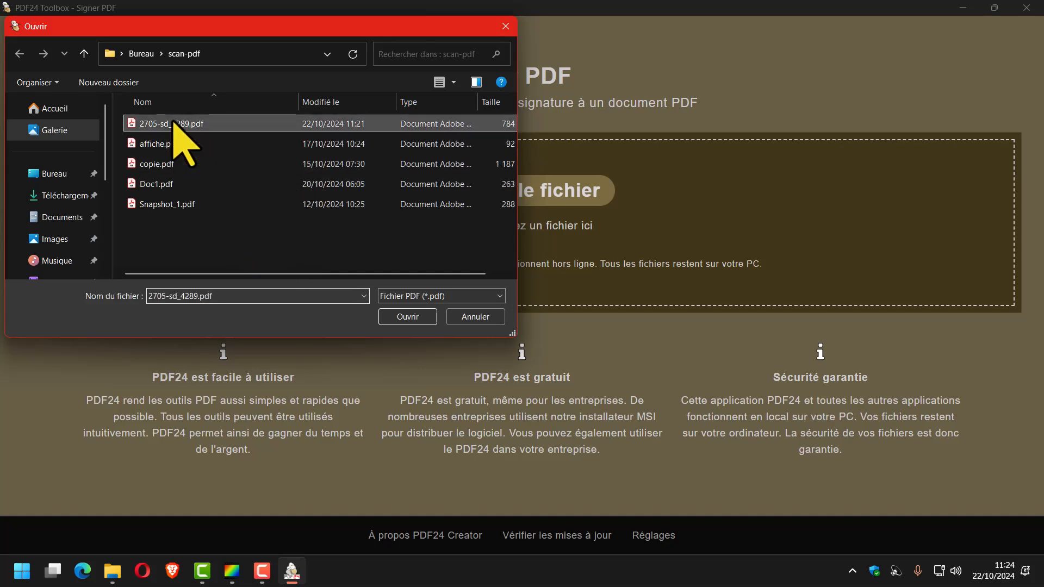
{"action": "left_click", "coordinate": [407, 316]}
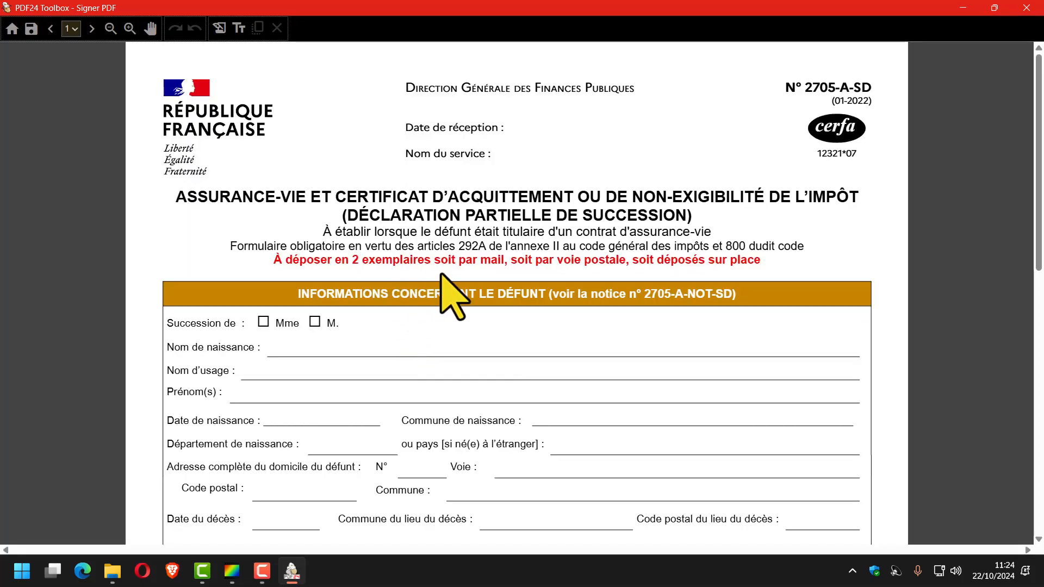
Look through the form's first two pages and go to page 3 with the beneficiary signature fields.
{"action": "scroll", "coordinate": [442, 275], "scroll_direction": "down", "scroll_amount": 10}
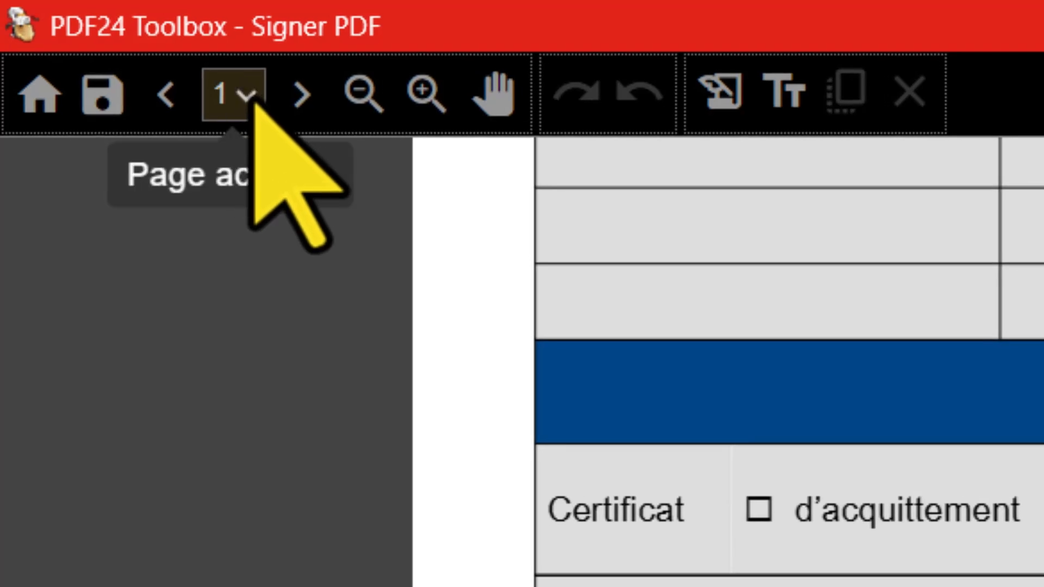
{"action": "left_click", "coordinate": [76, 28]}
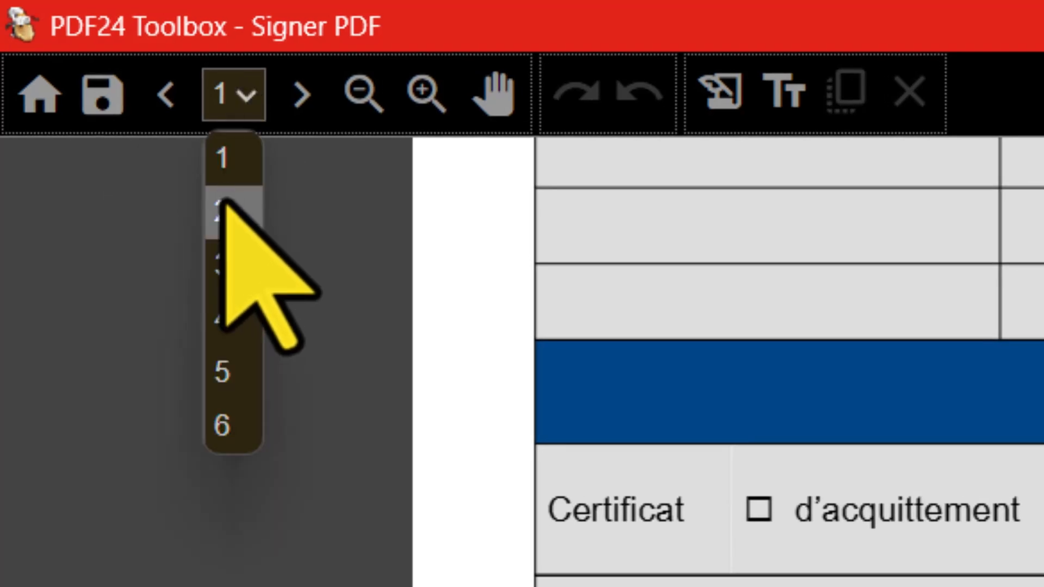
{"action": "left_click", "coordinate": [243, 207]}
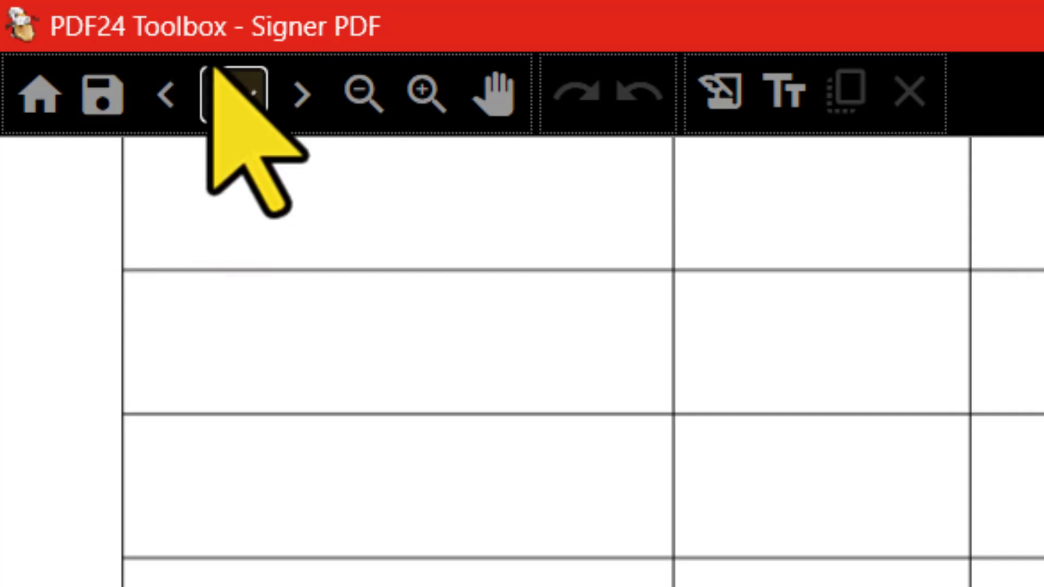
{"action": "left_click", "coordinate": [239, 95]}
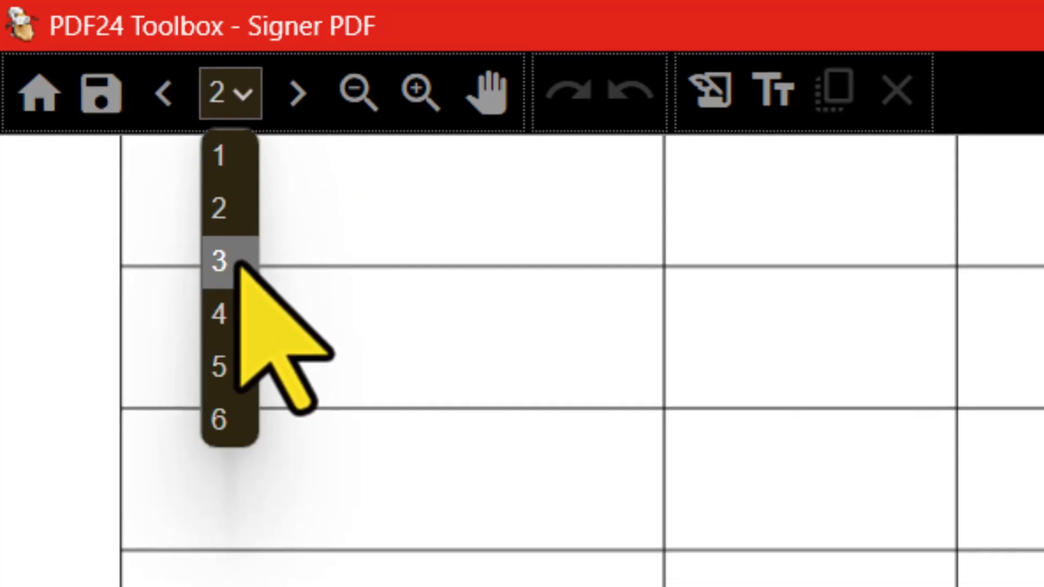
{"action": "left_click", "coordinate": [252, 273]}
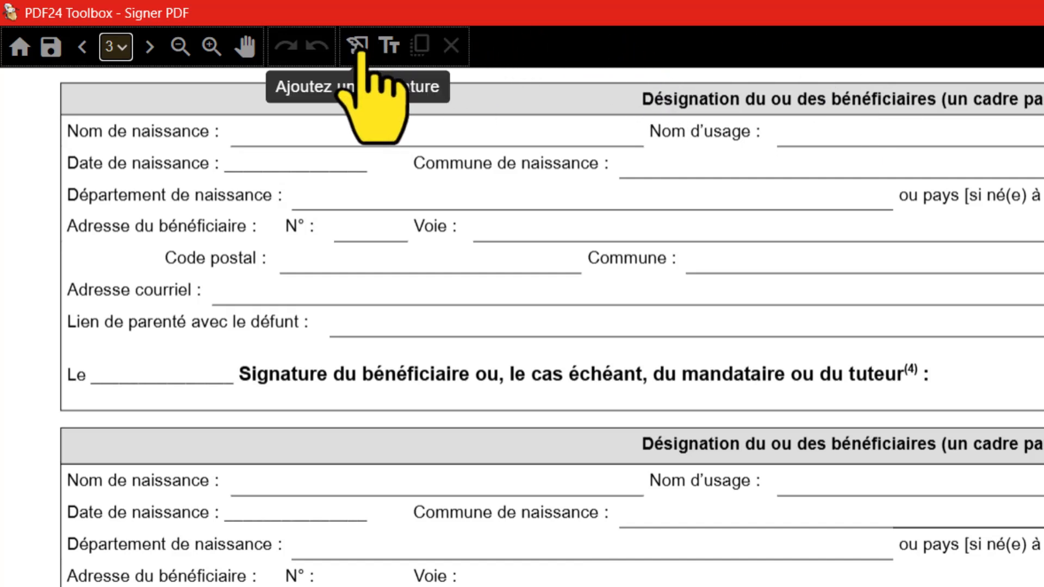
Add a signature from the image signature.png, keeping 16 colors, and accept it into the signature list.
{"action": "left_click", "coordinate": [359, 52]}
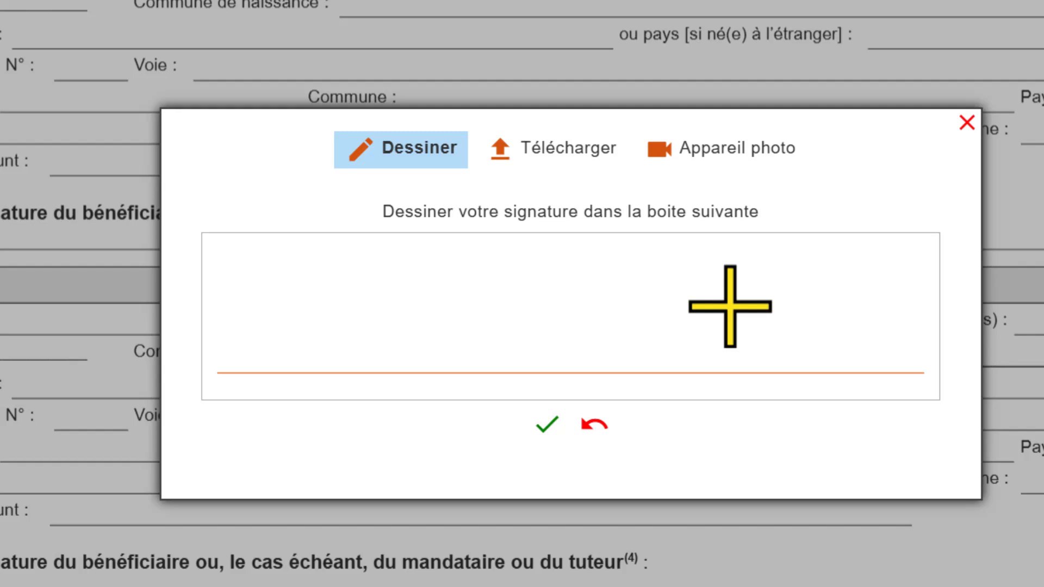
{"action": "left_click", "coordinate": [558, 154]}
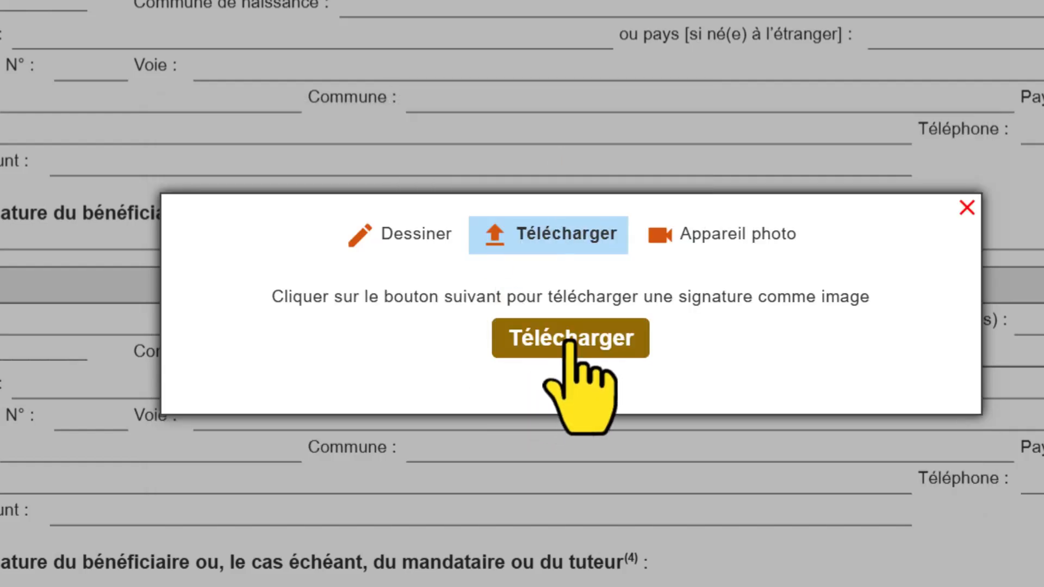
{"action": "left_click", "coordinate": [568, 342]}
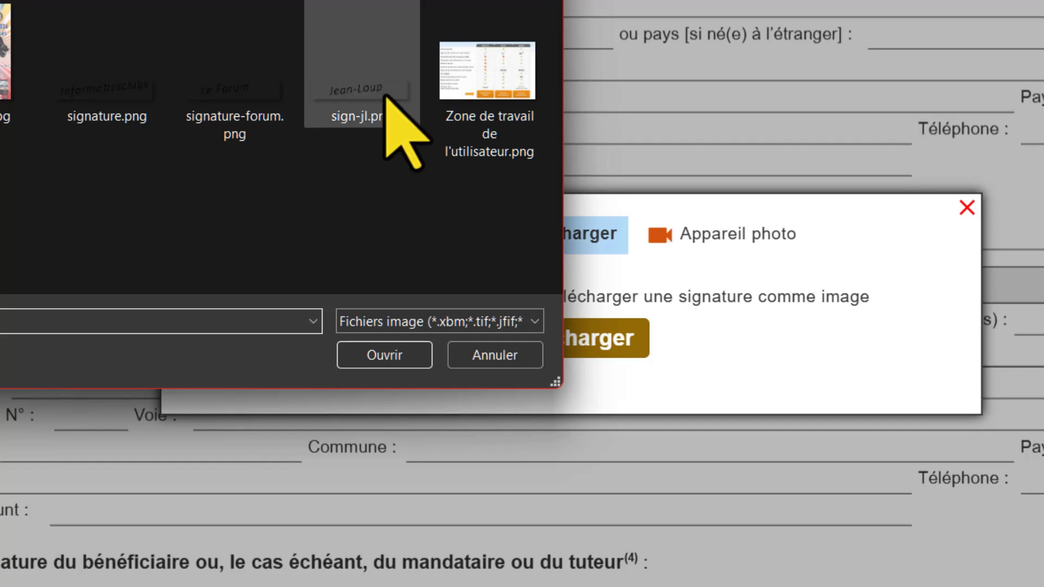
{"action": "left_click", "coordinate": [120, 91]}
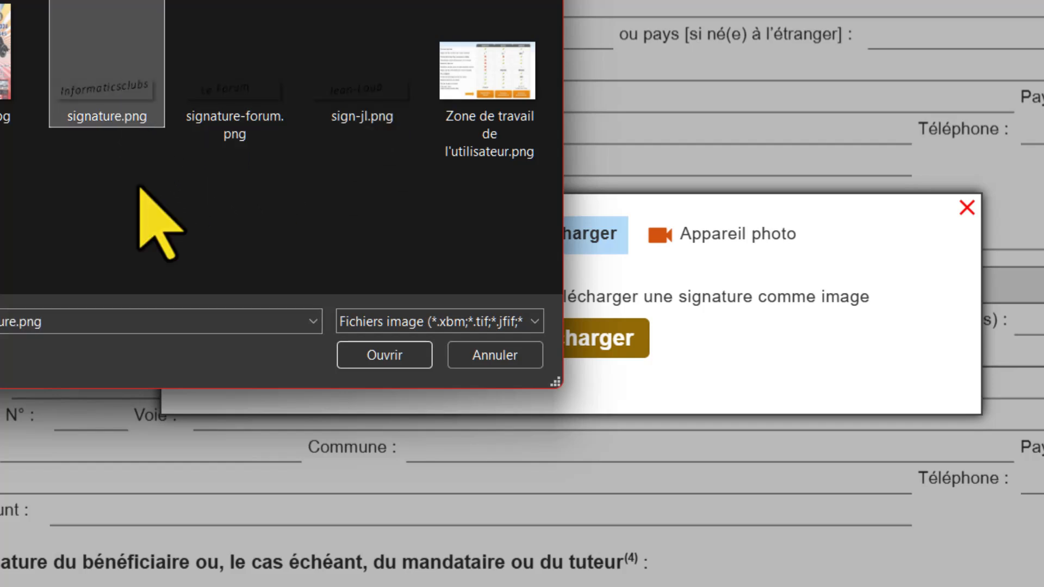
{"action": "left_click", "coordinate": [388, 357]}
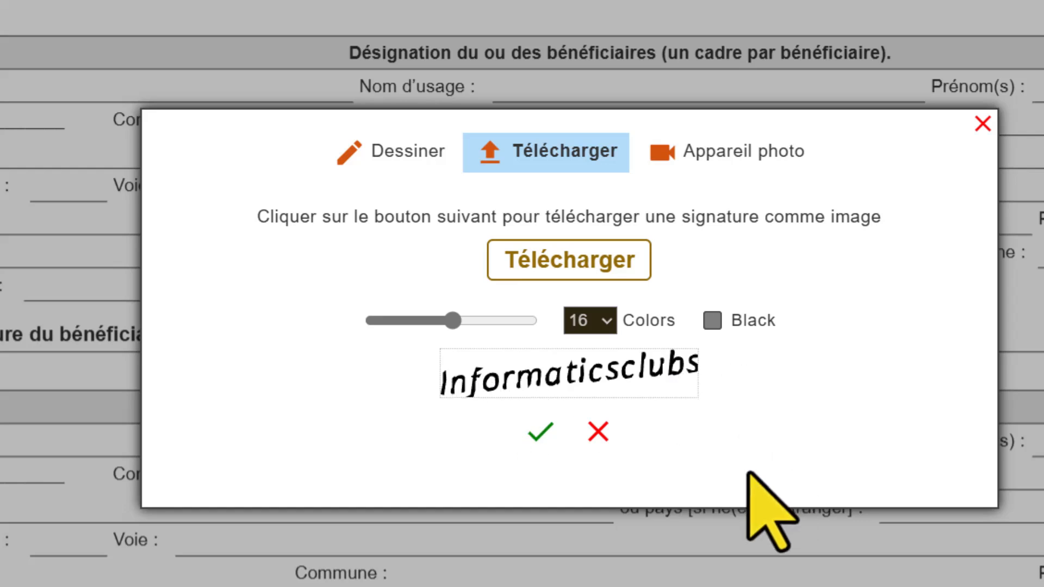
{"action": "left_click", "coordinate": [540, 432]}
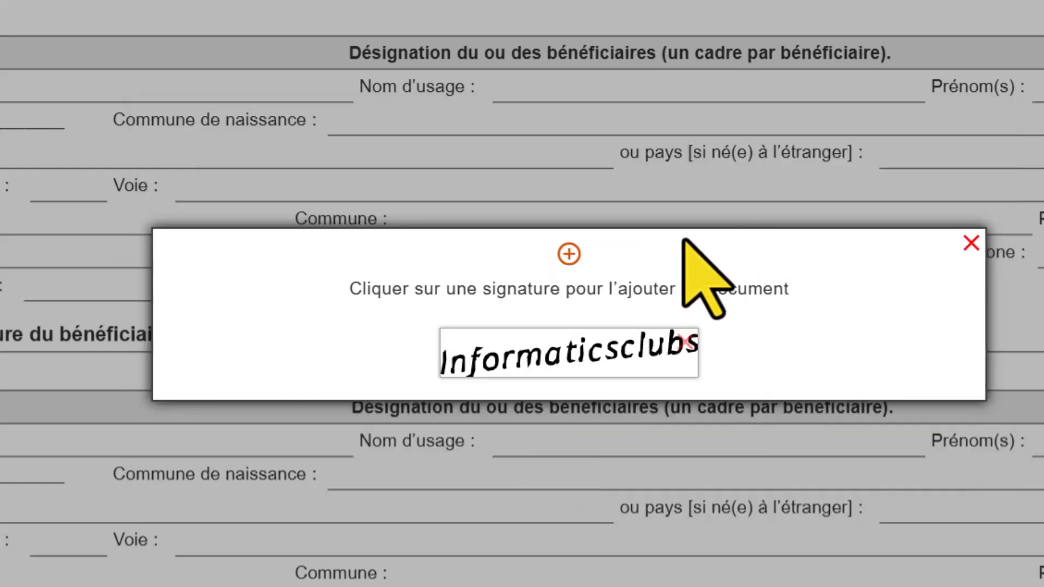
Add a second signature from the image signature-forum.png, keeping 16 colors, and accept it.
{"action": "left_click", "coordinate": [569, 253]}
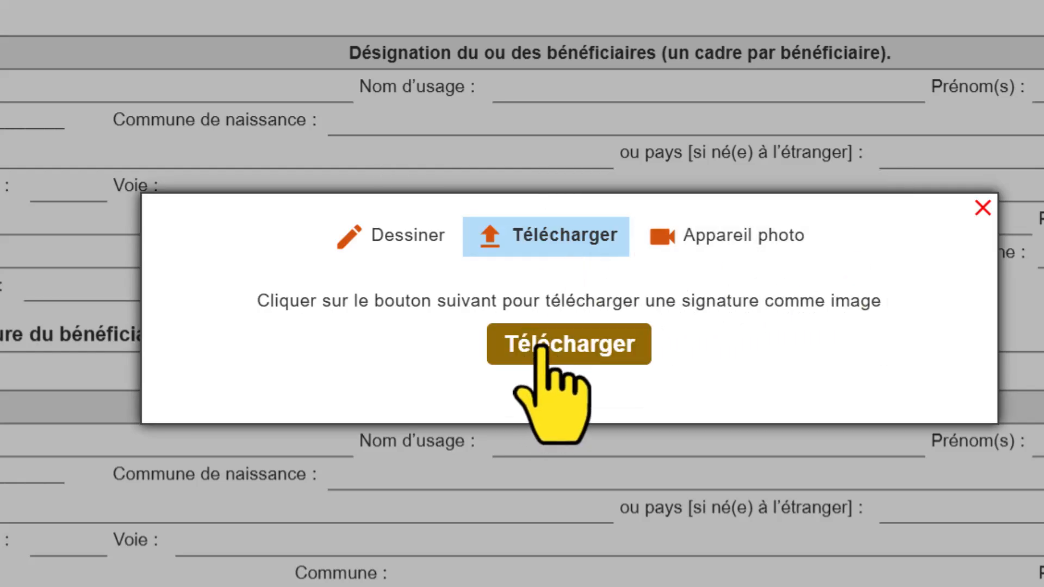
{"action": "left_click", "coordinate": [542, 349]}
{"action": "left_click", "coordinate": [237, 109]}
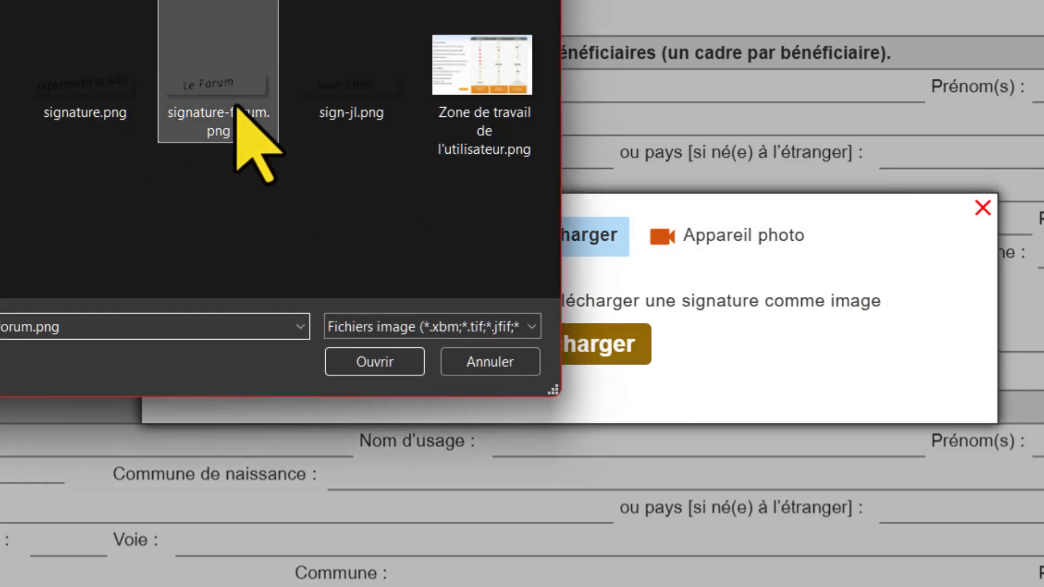
{"action": "left_click", "coordinate": [357, 361]}
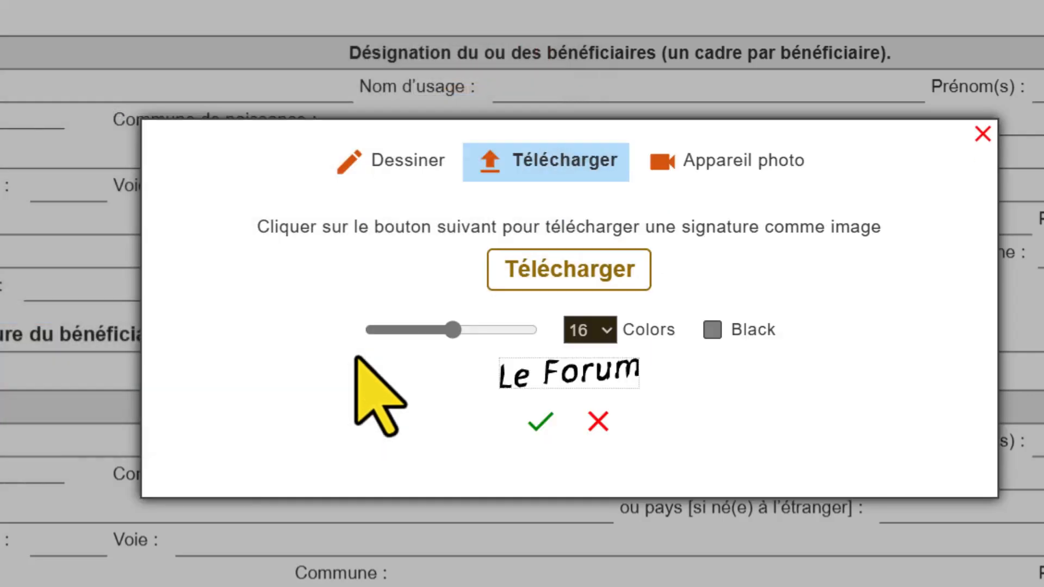
{"action": "left_click", "coordinate": [531, 427]}
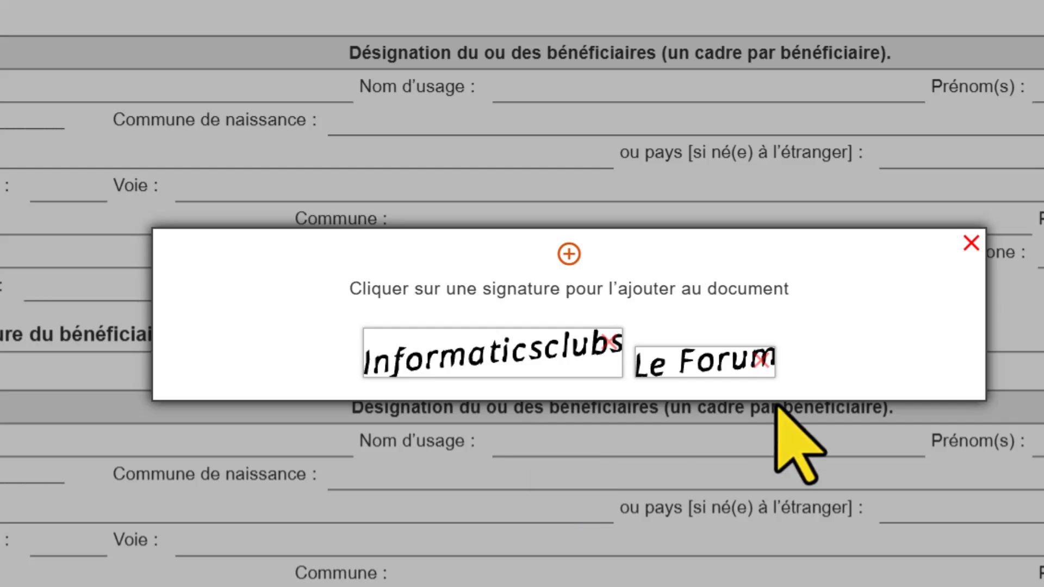
Add a third signature from the image sign-jl.png and accept it into the signature list.
{"action": "left_click", "coordinate": [568, 254]}
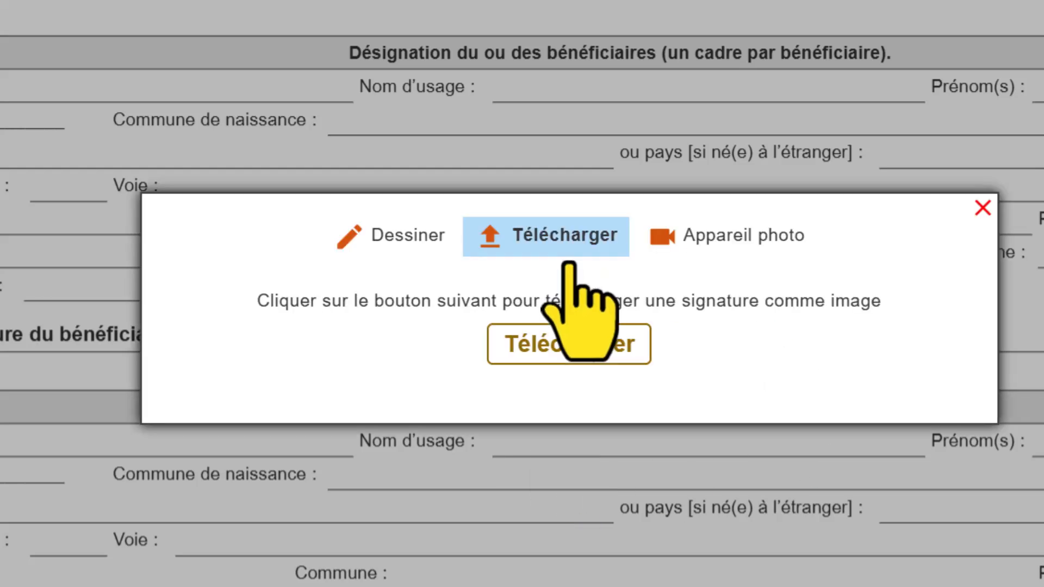
{"action": "left_click", "coordinate": [583, 346]}
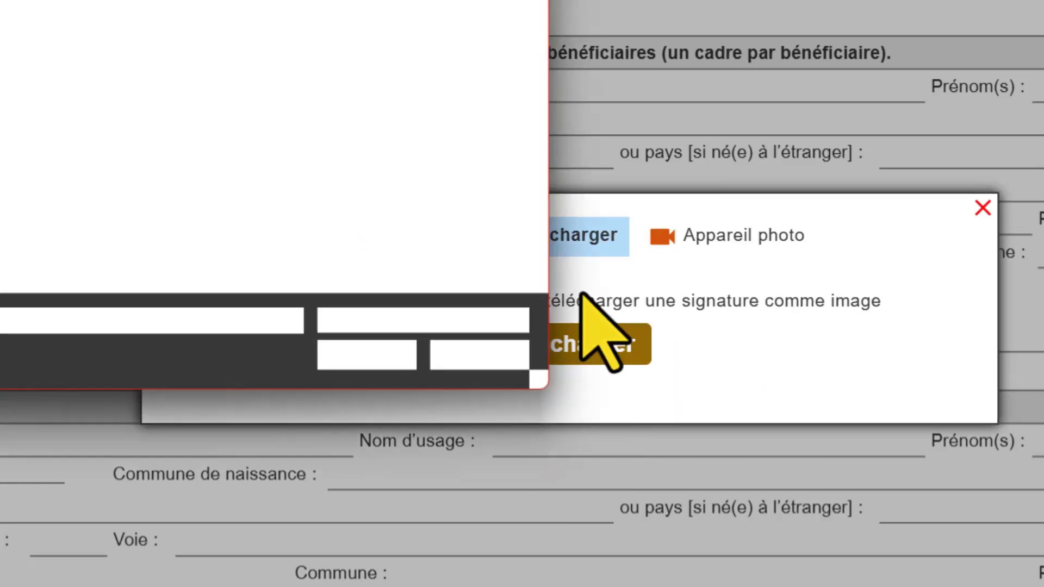
{"action": "left_click", "coordinate": [358, 93]}
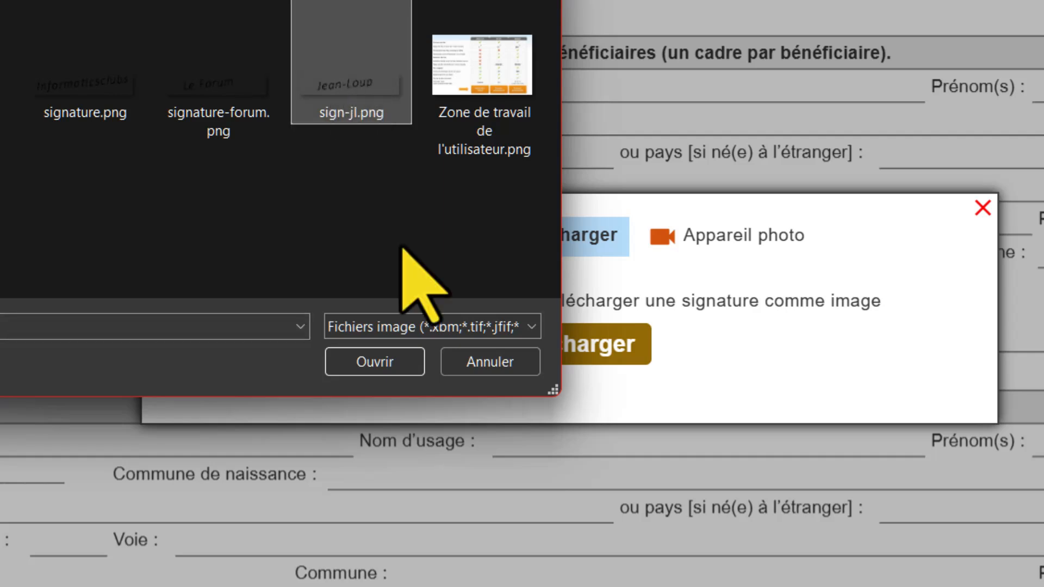
{"action": "left_click", "coordinate": [375, 360]}
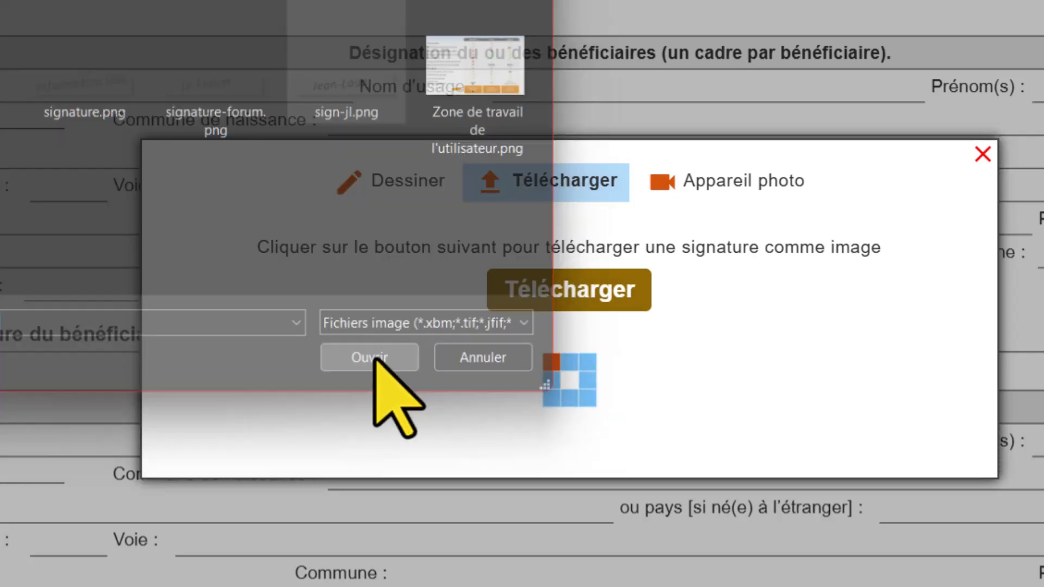
{"action": "left_click", "coordinate": [533, 427]}
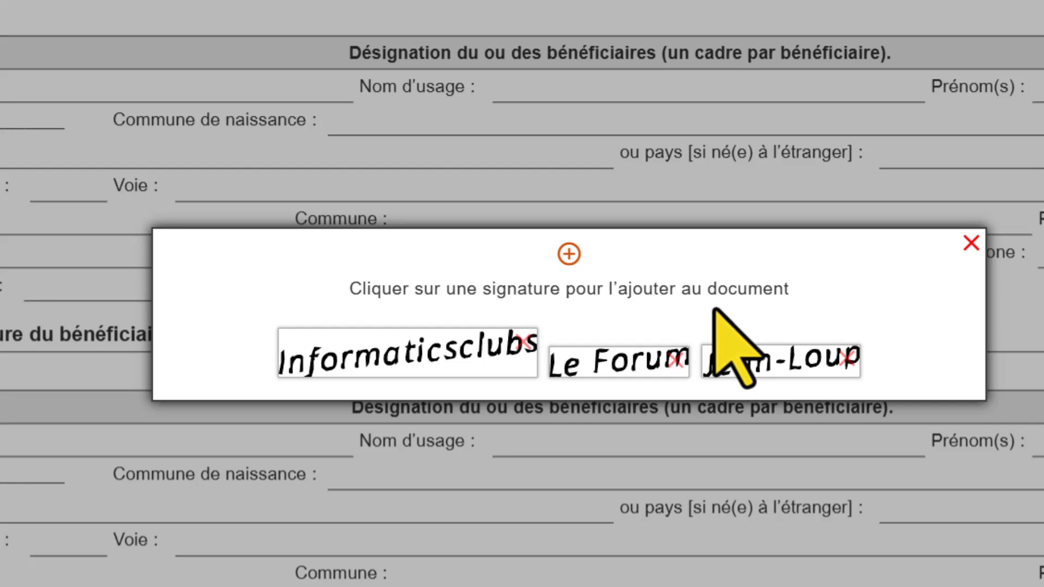
Insert the sign-jl.png signature on page 3, move it just after the first beneficiary's signature label and adjust its size.
{"action": "left_click", "coordinate": [779, 363]}
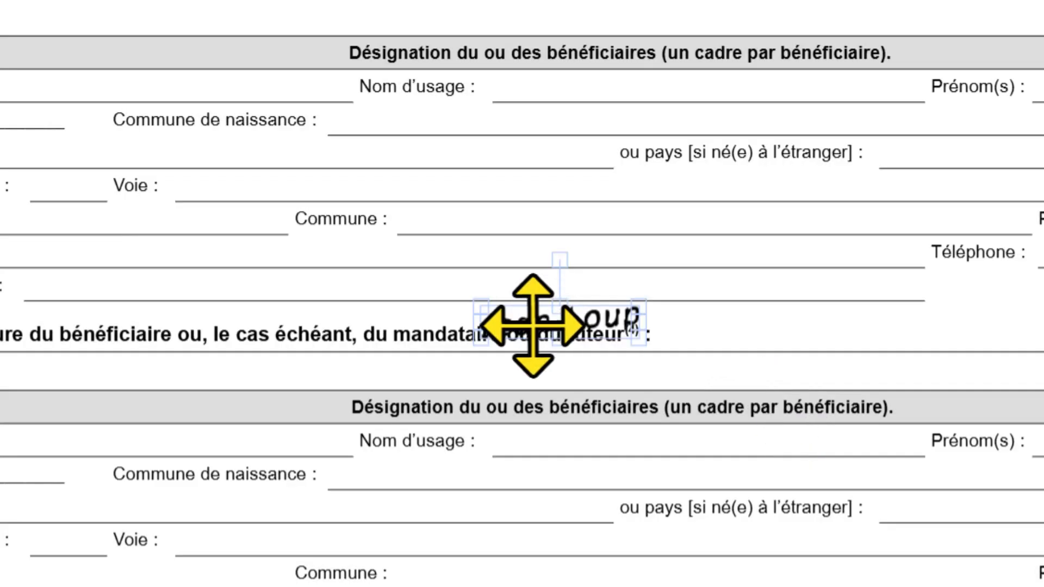
{"action": "mouse_move", "coordinate": [539, 323]}
{"action": "left_mouse_down"}
{"action": "mouse_move", "coordinate": [561, 264]}
{"action": "mouse_move", "coordinate": [503, 284]}
{"action": "mouse_move", "coordinate": [554, 254]}
{"action": "mouse_move", "coordinate": [550, 293]}
{"action": "mouse_move", "coordinate": [534, 274]}
{"action": "mouse_move", "coordinate": [565, 291]}
{"action": "mouse_move", "coordinate": [765, 329]}
{"action": "left_mouse_up"}
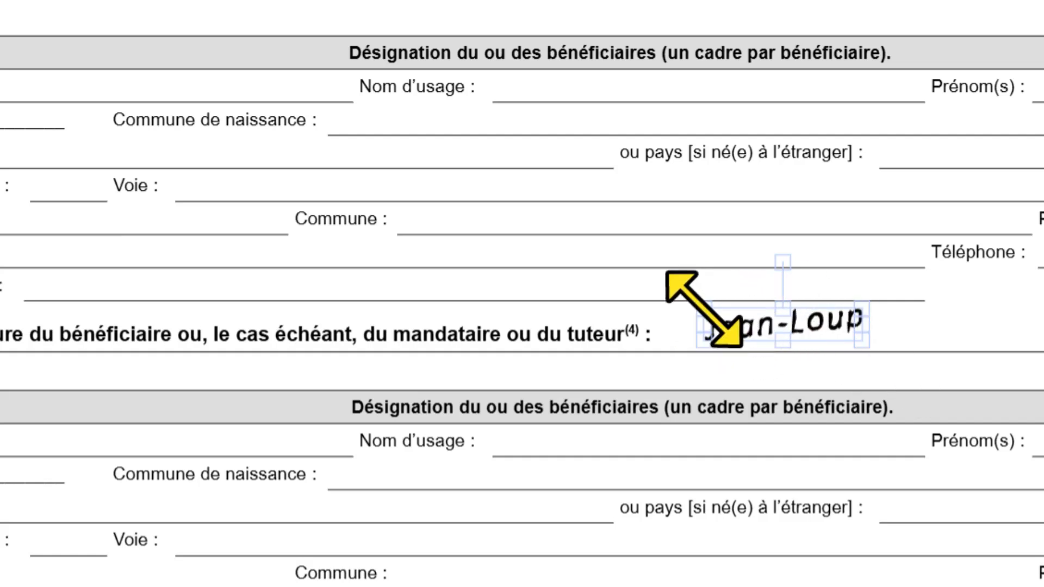
{"action": "mouse_move", "coordinate": [704, 309]}
{"action": "left_mouse_down"}
{"action": "mouse_move", "coordinate": [646, 256]}
{"action": "mouse_move", "coordinate": [590, 235]}
{"action": "mouse_move", "coordinate": [778, 333]}
{"action": "mouse_move", "coordinate": [673, 296]}
{"action": "mouse_move", "coordinate": [668, 314]}
{"action": "mouse_move", "coordinate": [707, 327]}
{"action": "left_mouse_up"}
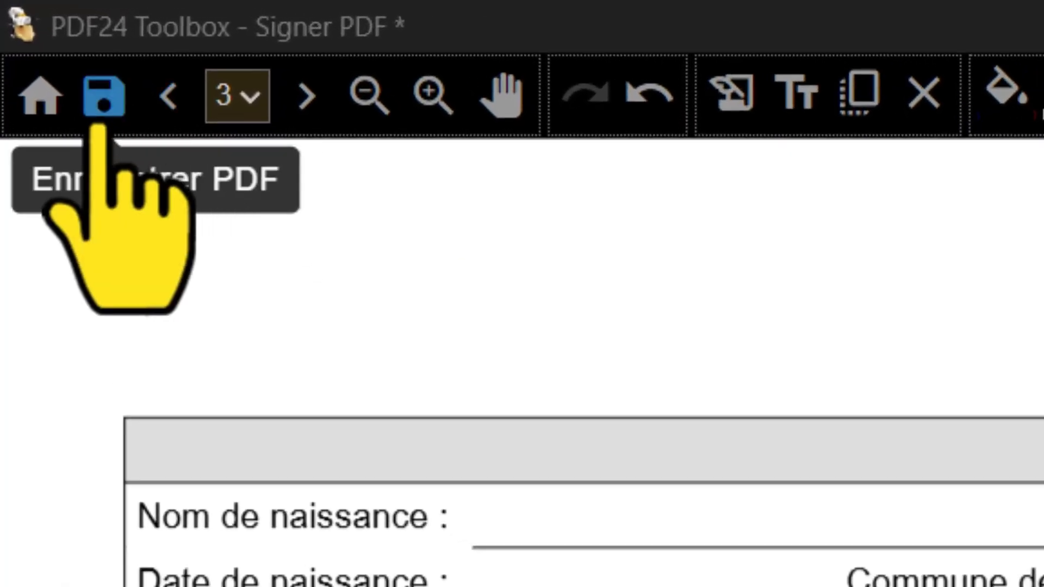
Start saving the signed PDF in the scan-pdf folder and open its file name for editing.
{"action": "left_click", "coordinate": [100, 126]}
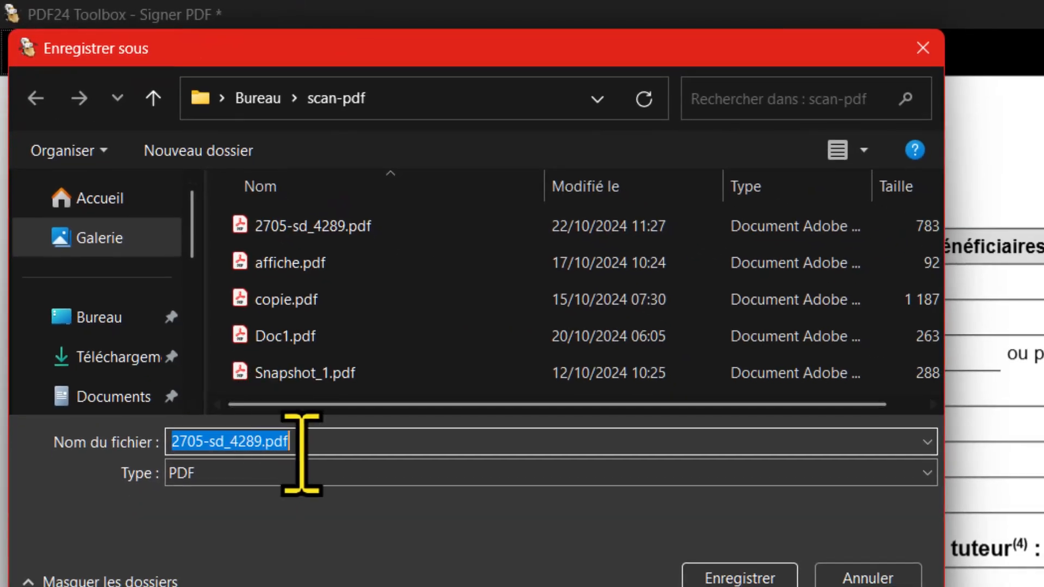
{"action": "left_click", "coordinate": [409, 586]}
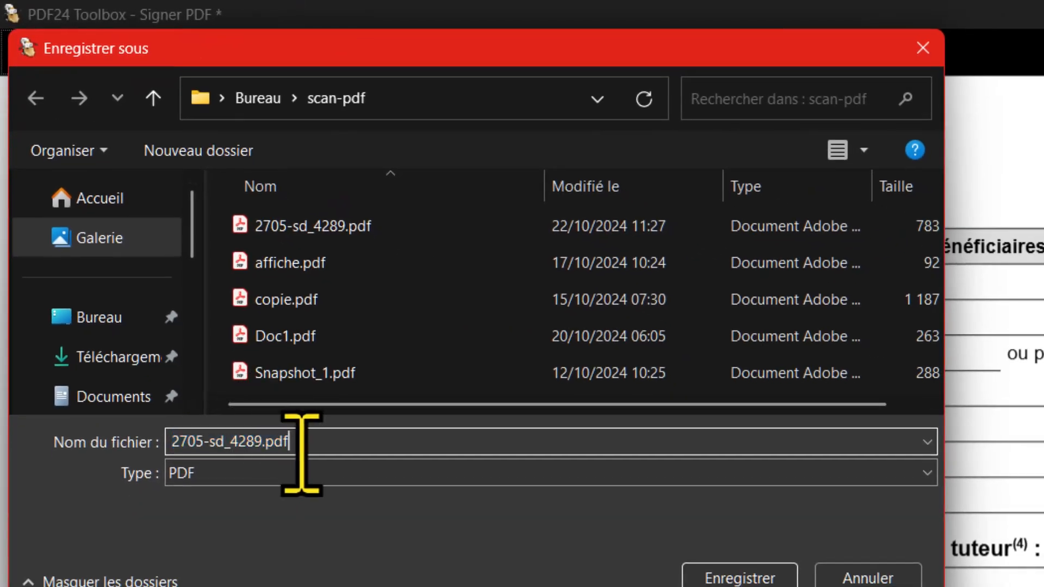